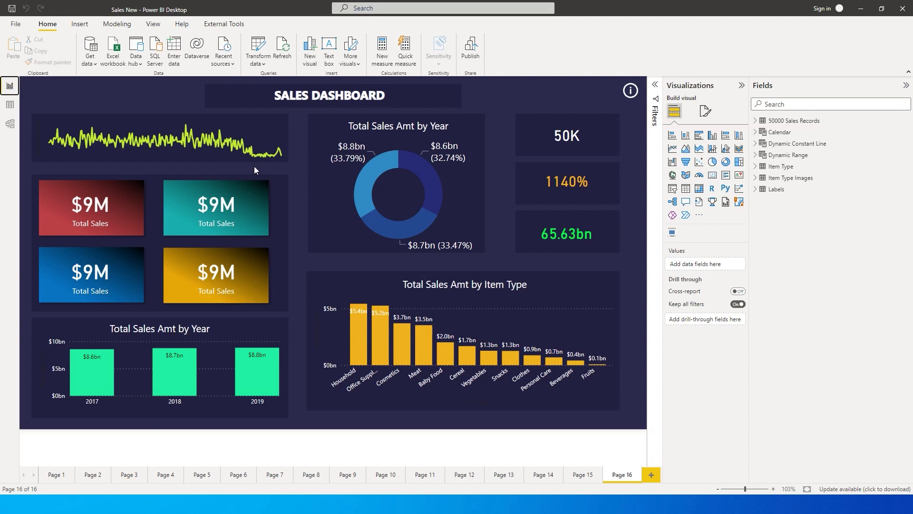
- Create and load an empty table named Measures_, and expand it in the field list
{"action": "left_click", "coordinate": [174, 60]}
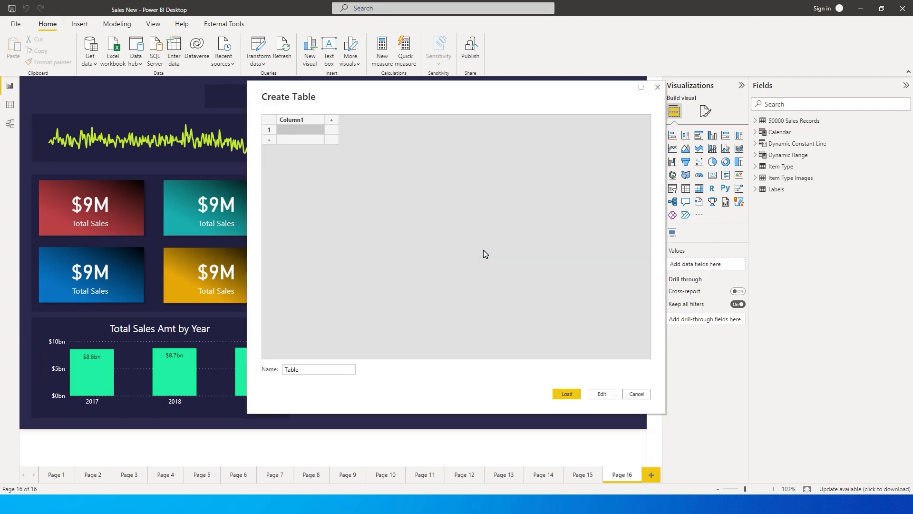
{"action": "double_click", "coordinate": [296, 371]}
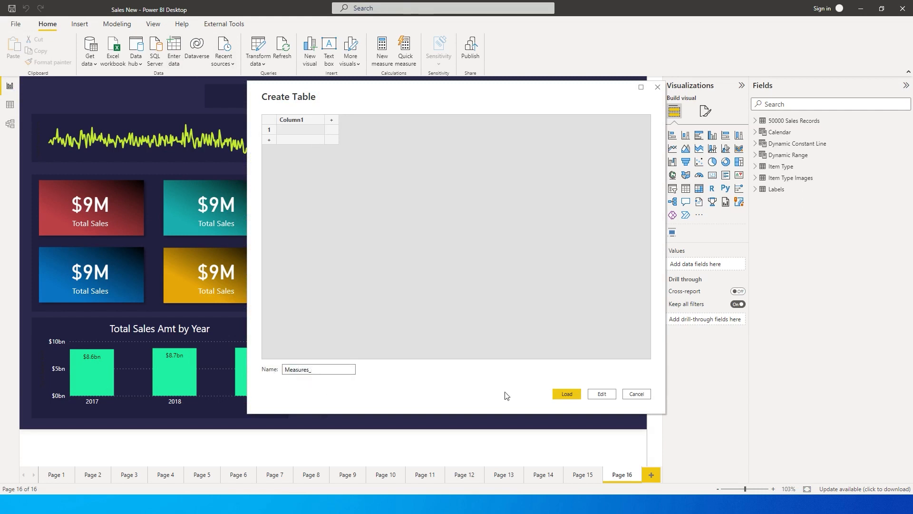
{"action": "left_click", "coordinate": [567, 393]}
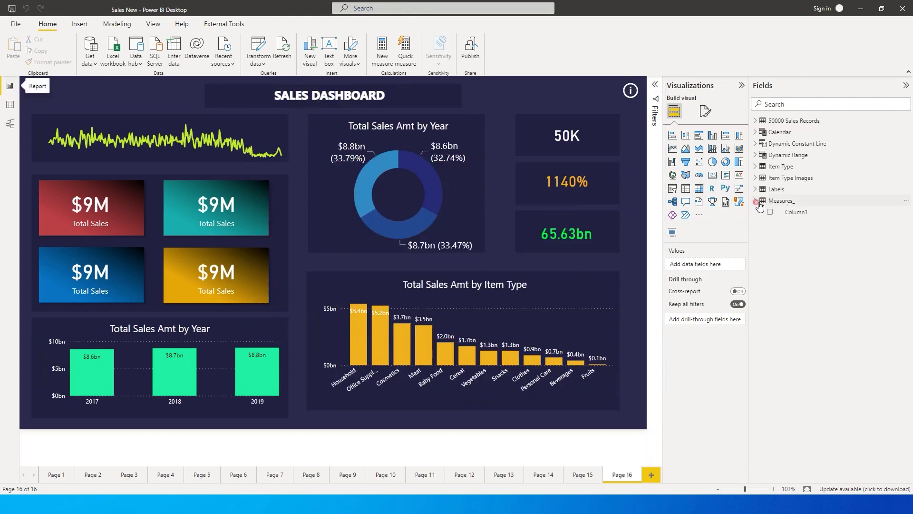
{"action": "left_click", "coordinate": [760, 202]}
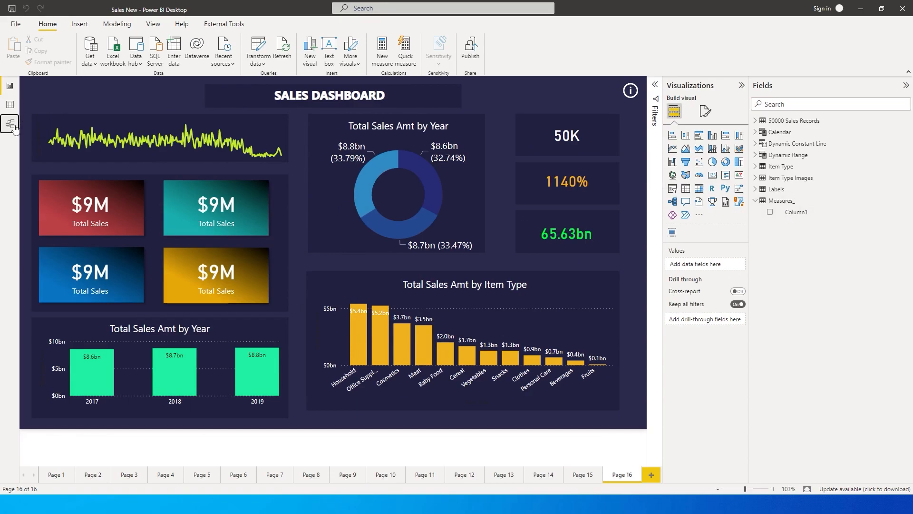
- In the model view, select all measures of the 50000 Sales Records table and set their home table to Measures_
{"action": "left_click", "coordinate": [10, 124]}
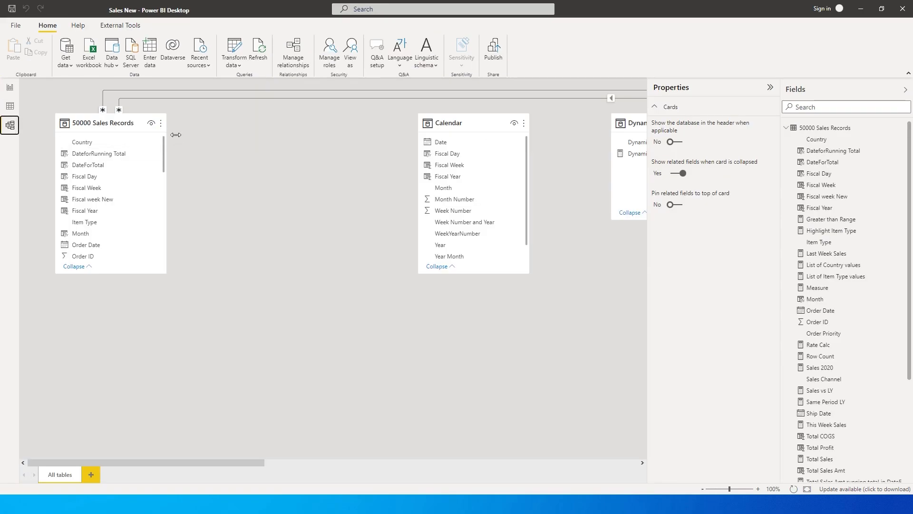
{"action": "mouse_move", "coordinate": [138, 133]}
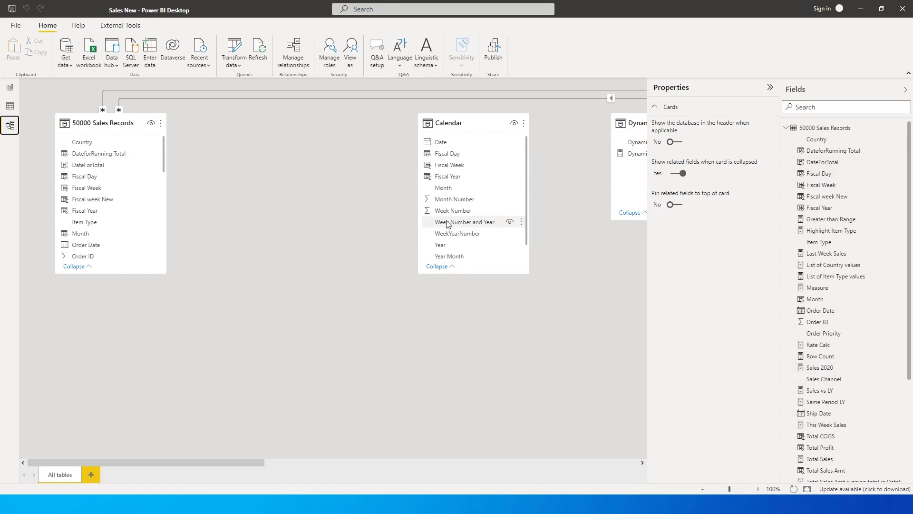
{"action": "mouse_move", "coordinate": [176, 112]}
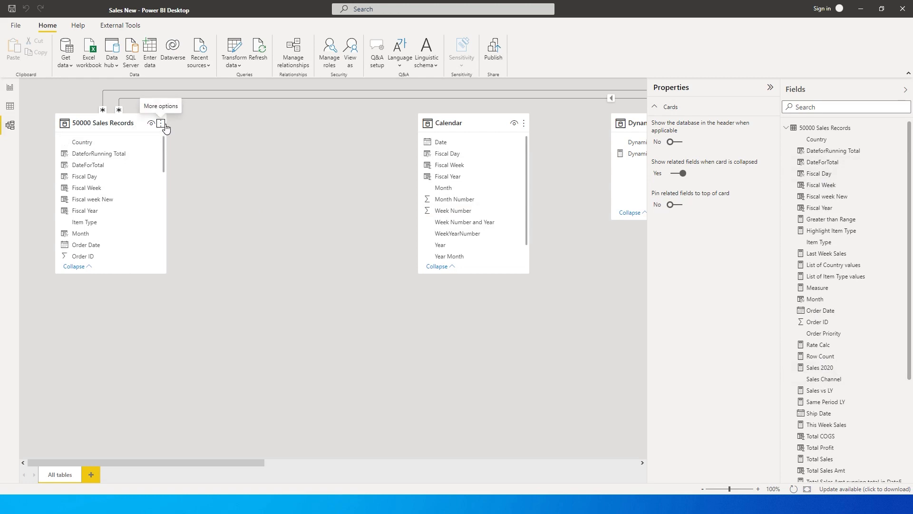
{"action": "left_click", "coordinate": [161, 123]}
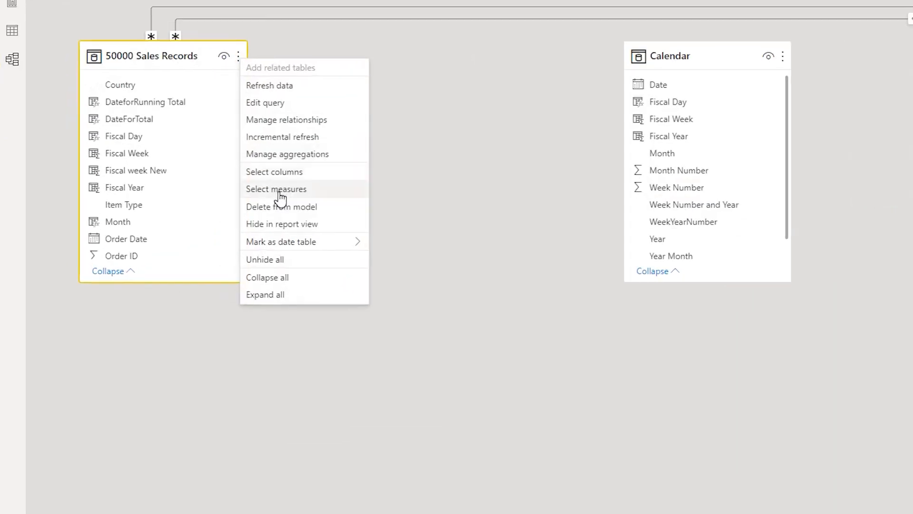
{"action": "left_click", "coordinate": [187, 211]}
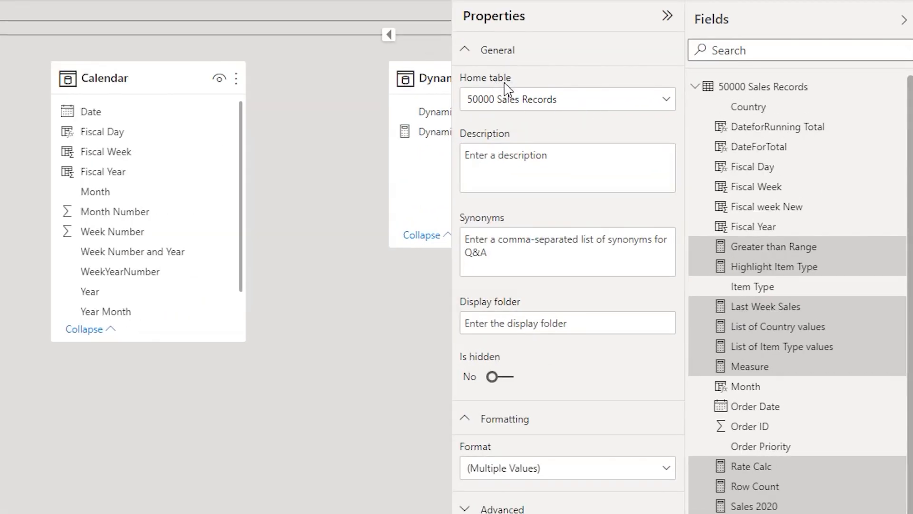
{"action": "left_click", "coordinate": [666, 100]}
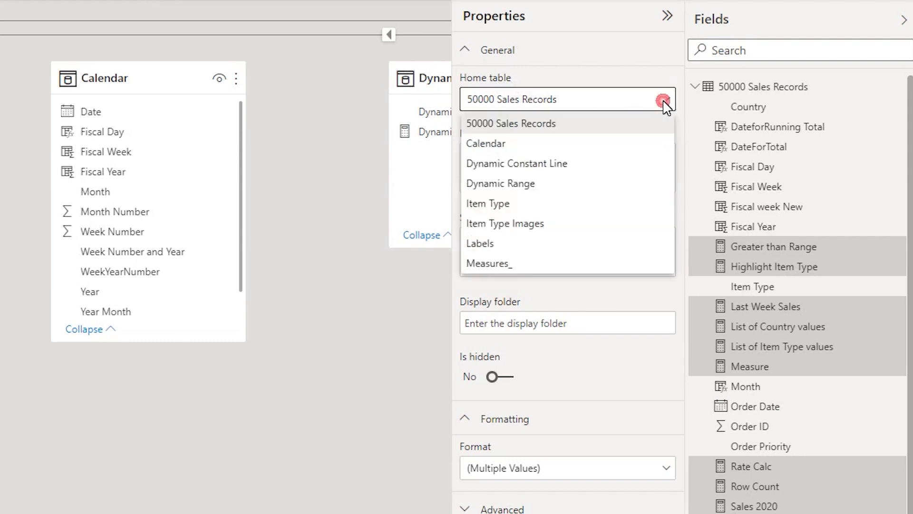
{"action": "left_click", "coordinate": [513, 268]}
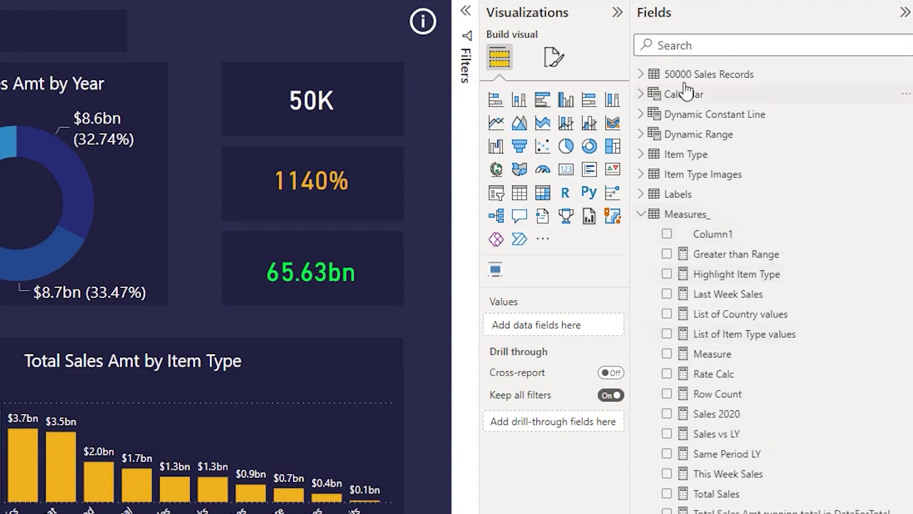
- Delete the placeholder Column1 from the Measures_ table in the report view
{"action": "left_click", "coordinate": [735, 242]}
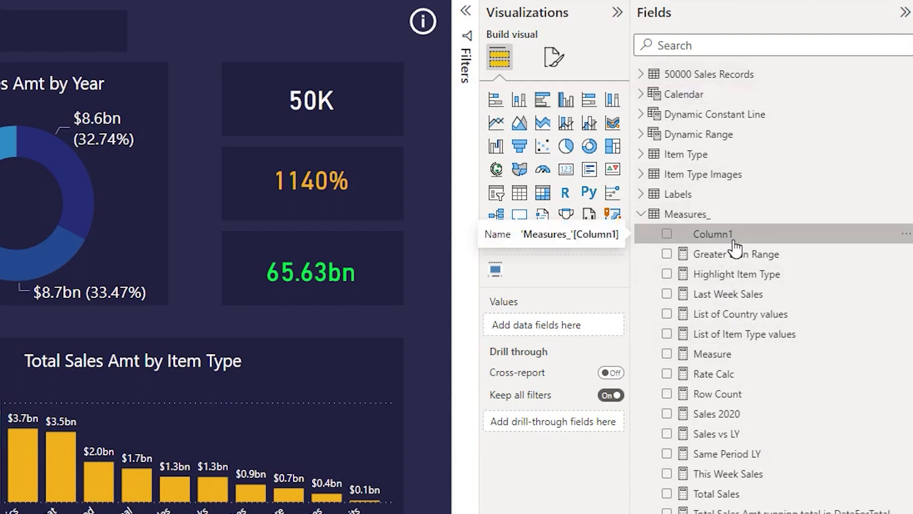
{"action": "left_click", "coordinate": [906, 234]}
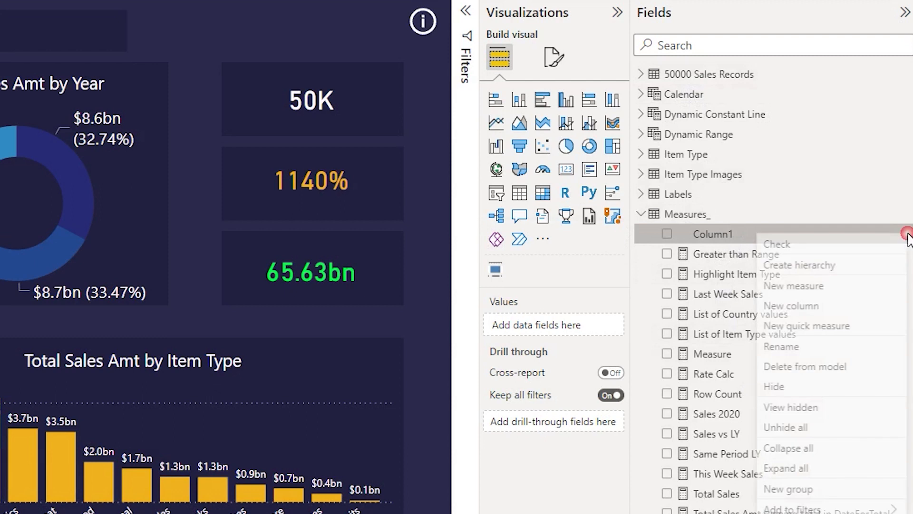
{"action": "left_click", "coordinate": [817, 370]}
{"action": "left_click", "coordinate": [229, 343]}
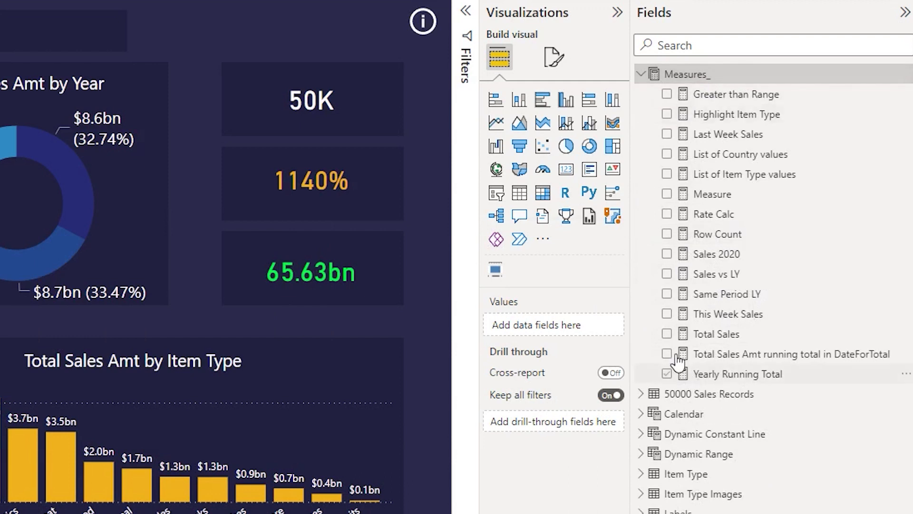
{"action": "left_click", "coordinate": [709, 75]}
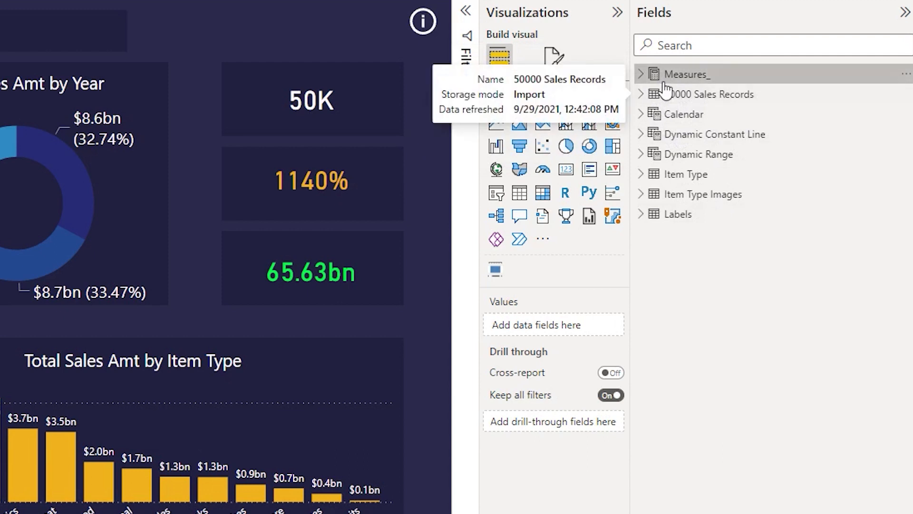
{"action": "left_click", "coordinate": [648, 76]}
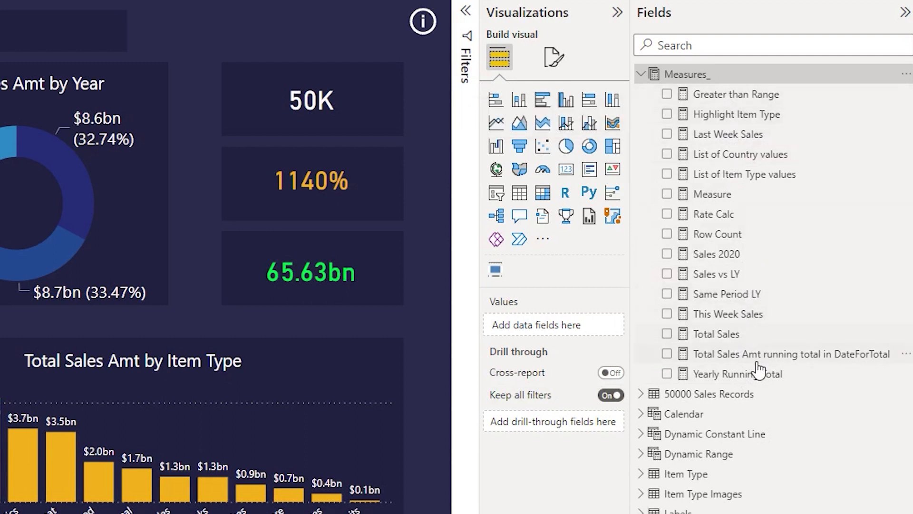
{"action": "left_click", "coordinate": [647, 74]}
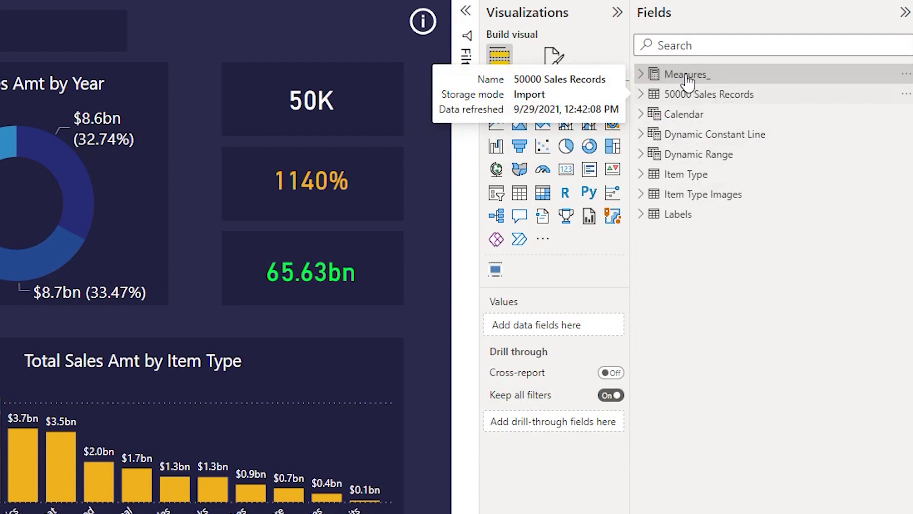
{"action": "left_click", "coordinate": [648, 74]}
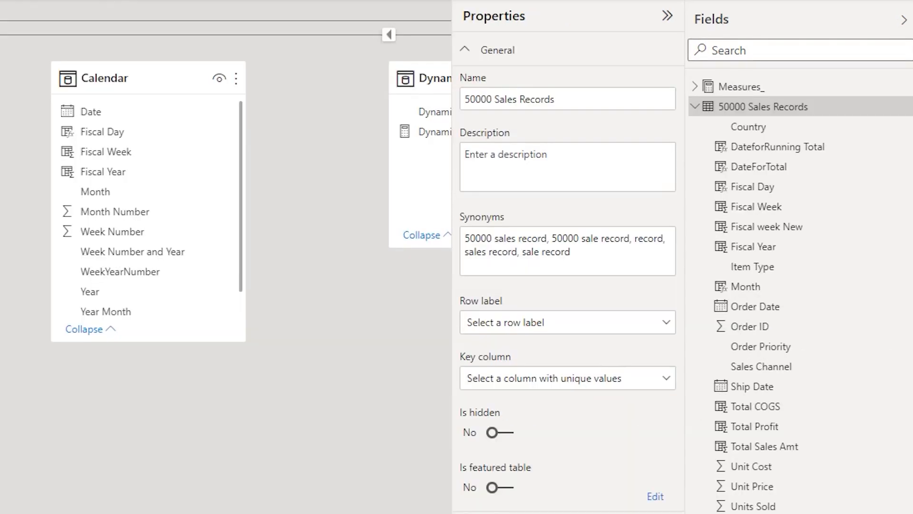
- In the model view, enlarge the Measures_ card and put Greater than Range through List of Country values in display folder Sales
{"action": "scroll", "coordinate": [226, 257], "scroll_direction": "right", "scroll_amount": 10}
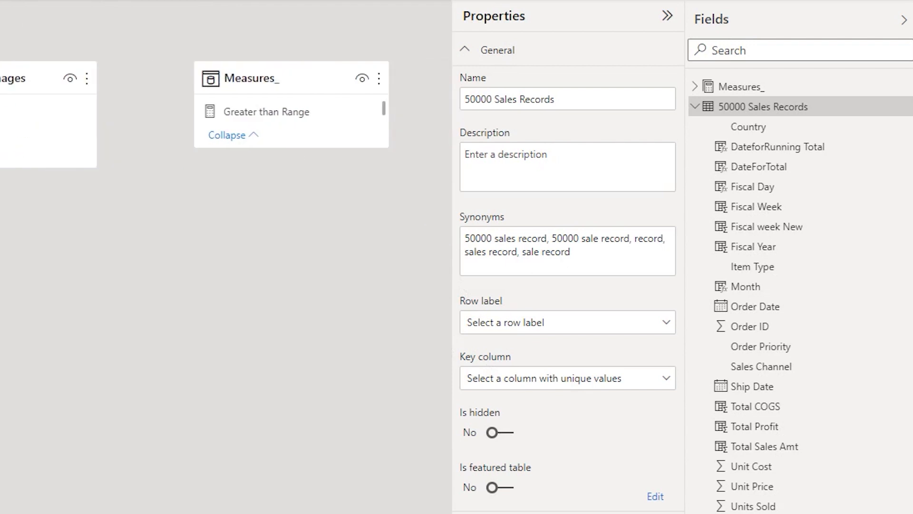
{"action": "left_click_drag", "start_coordinate": [282, 156], "coordinate": [304, 481]}
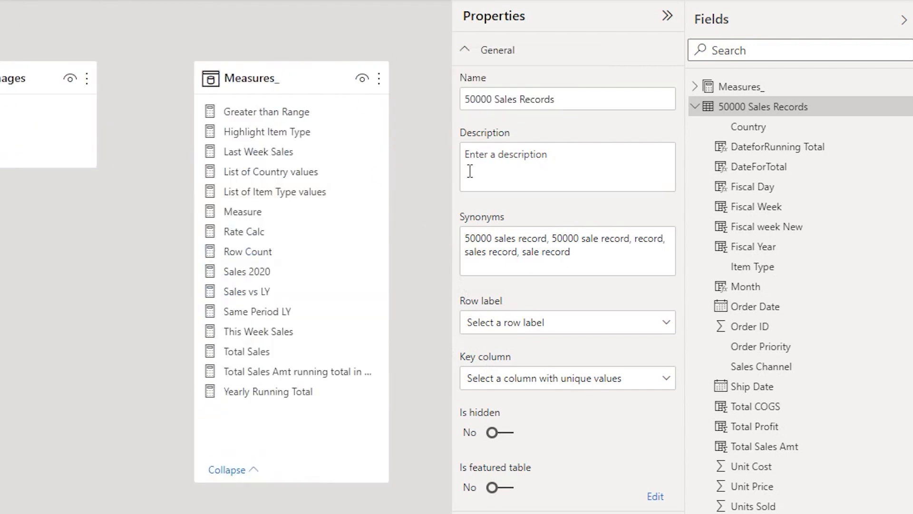
{"action": "left_click", "coordinate": [257, 118]}
{"action": "left_click", "coordinate": [267, 175], "text": "shift"}
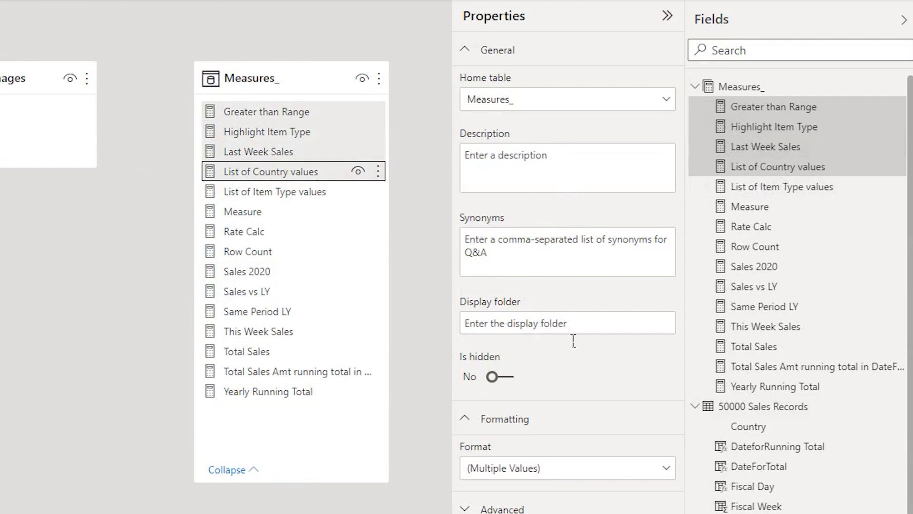
{"action": "left_click", "coordinate": [597, 333]}
{"action": "type", "text": "Sales"}
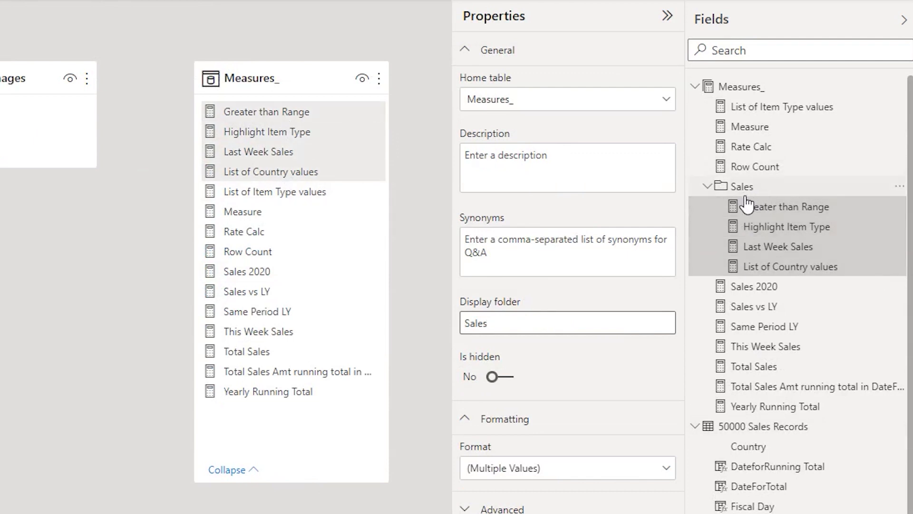
- Put the measures from List of Item Type values through Yearly Running Total in a display folder named Customer
{"action": "left_click", "coordinate": [285, 190]}
{"action": "left_click", "coordinate": [295, 400], "text": "shift"}
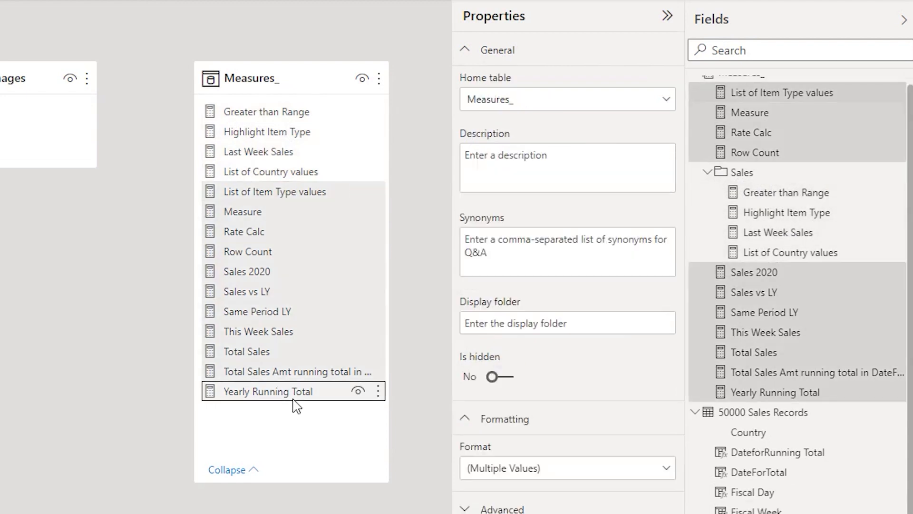
{"action": "left_click", "coordinate": [540, 330]}
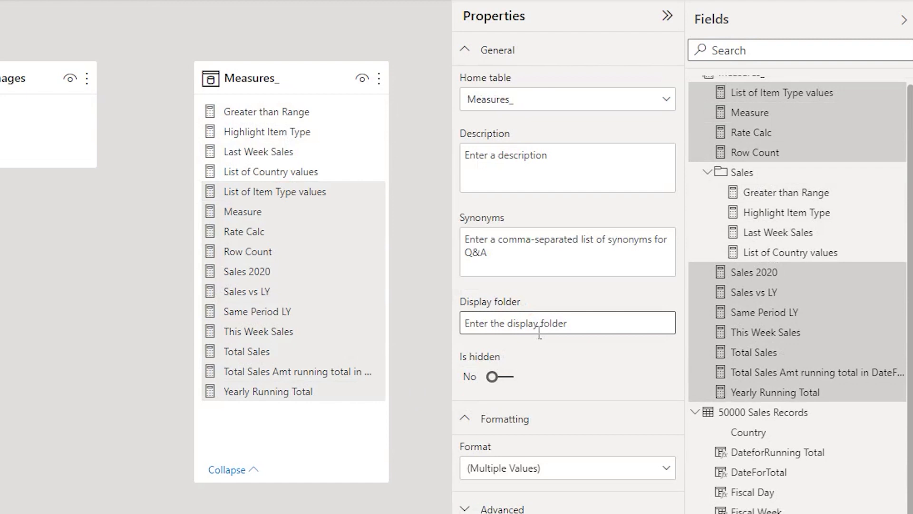
{"action": "type", "text": "Customer"}
{"action": "key", "text": "Return"}
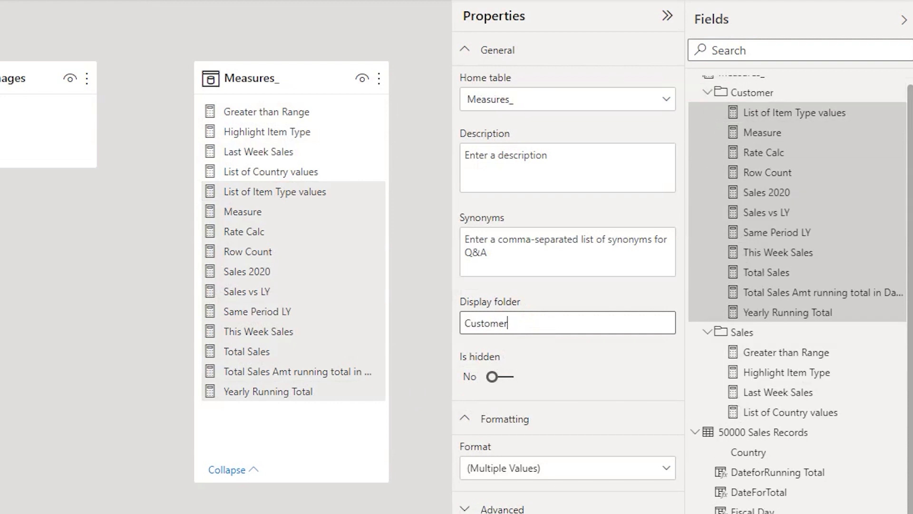
{"action": "scroll", "coordinate": [703, 114], "scroll_direction": "up", "scroll_amount": 1}
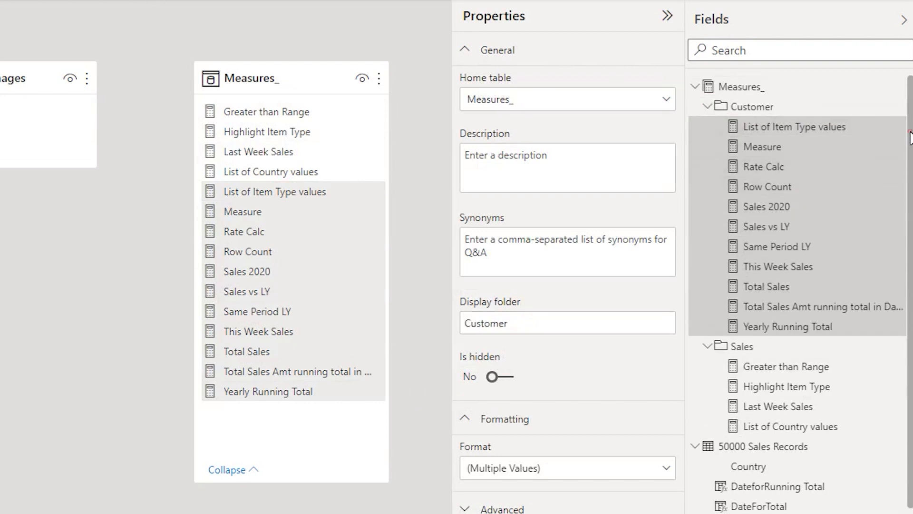
{"action": "left_click", "coordinate": [706, 107]}
{"action": "left_click", "coordinate": [708, 126]}
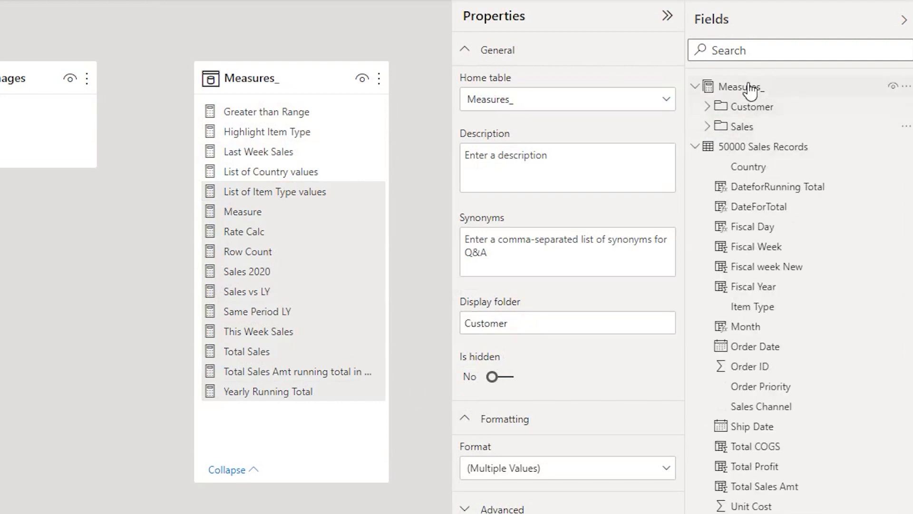
{"action": "left_click", "coordinate": [715, 126]}
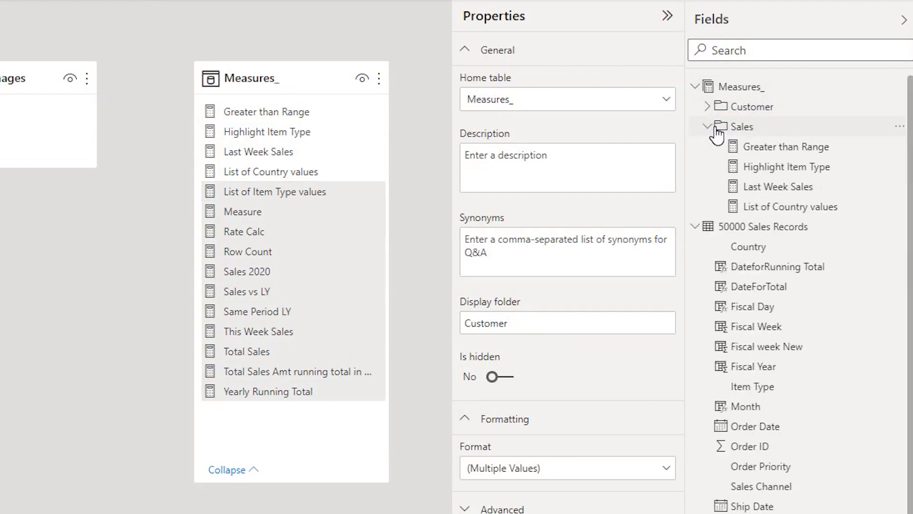
{"action": "left_click", "coordinate": [715, 109]}
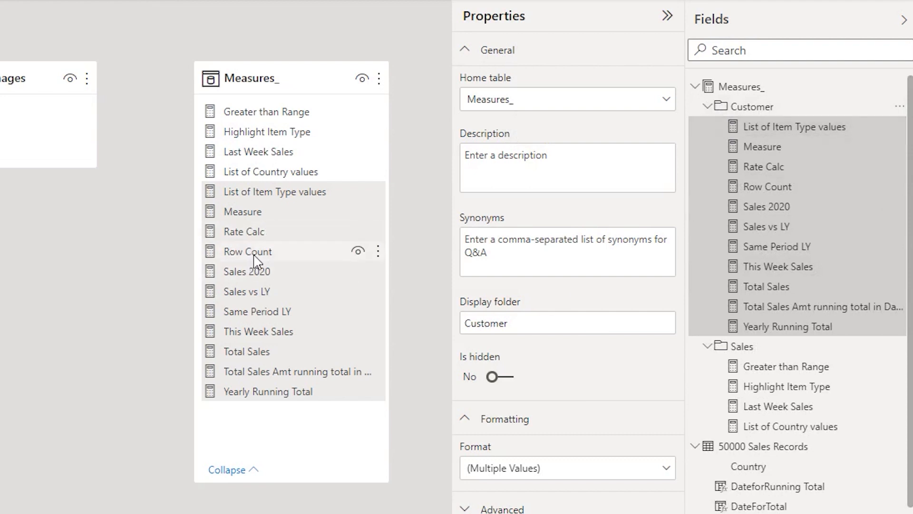
- Move Sales 2020, Sales vs LY and Same Period LY into a Returns subfolder using the display folder Customer\Returns
{"action": "left_click", "coordinate": [255, 293], "text": "shift"}
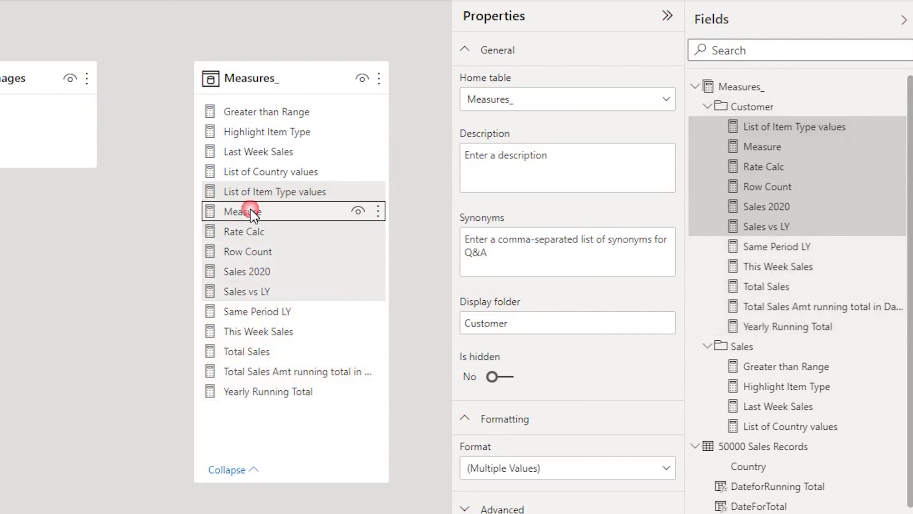
{"action": "left_click", "coordinate": [274, 371]}
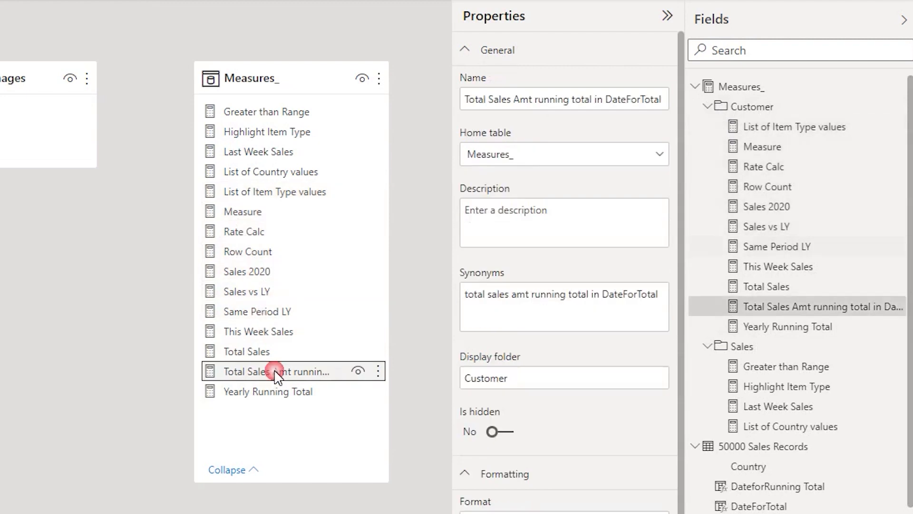
{"action": "left_click", "coordinate": [259, 273]}
{"action": "left_click", "coordinate": [263, 314], "text": "shift"}
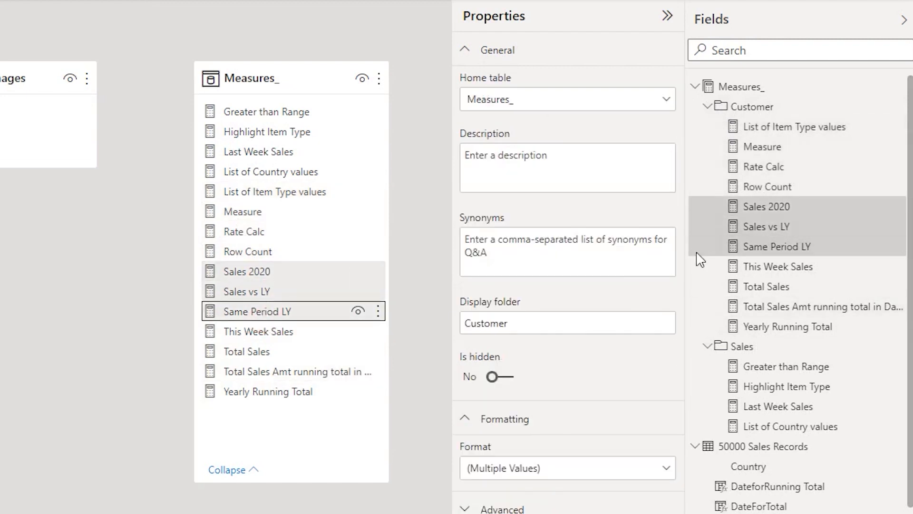
{"action": "left_click", "coordinate": [557, 333]}
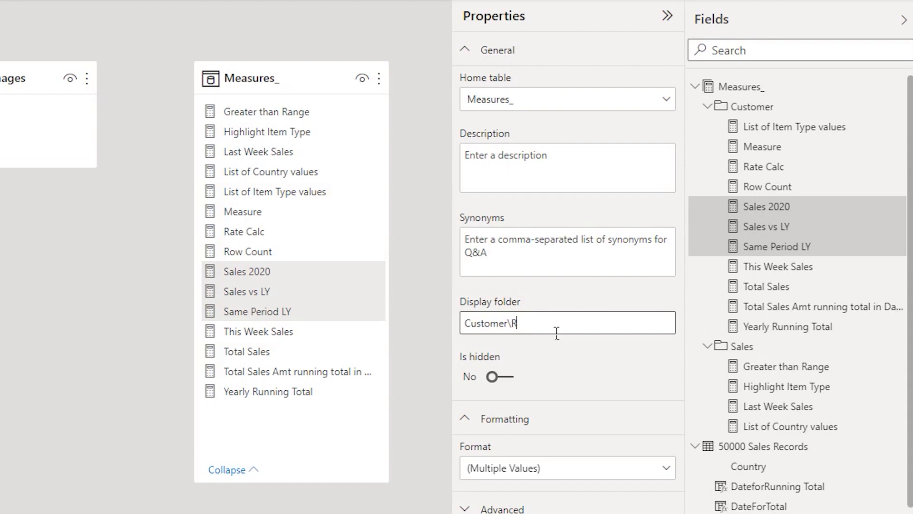
{"action": "type", "text": "urns"}
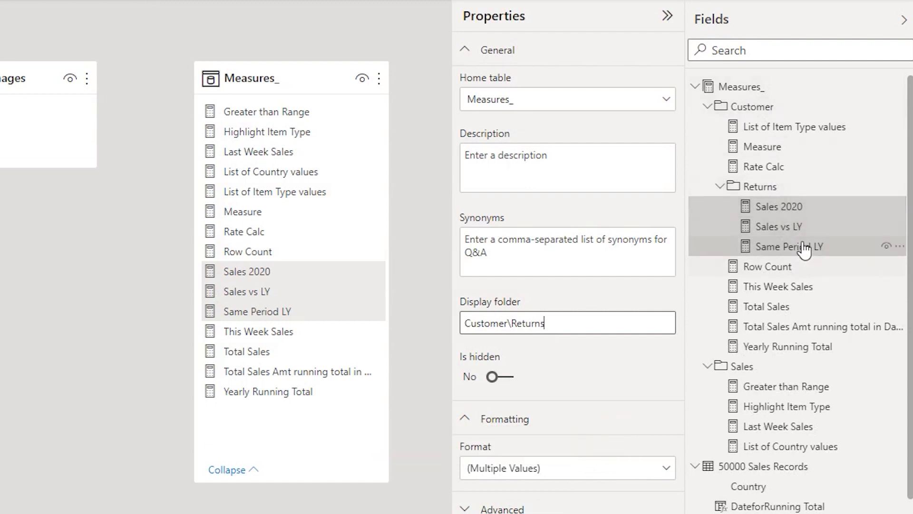
- Examine the Customer and Sales measure folders and the remaining 50000 Sales Records fields in the report view
{"action": "left_click", "coordinate": [708, 107]}
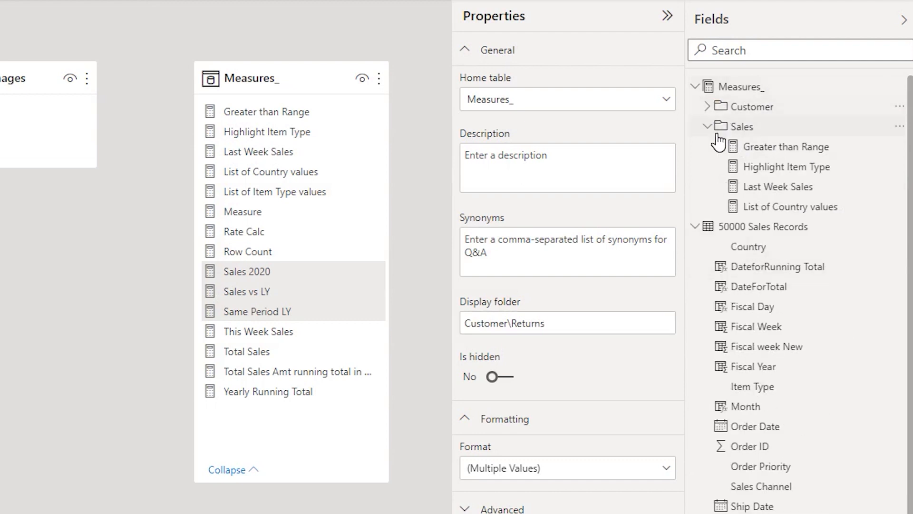
{"action": "left_click", "coordinate": [709, 126]}
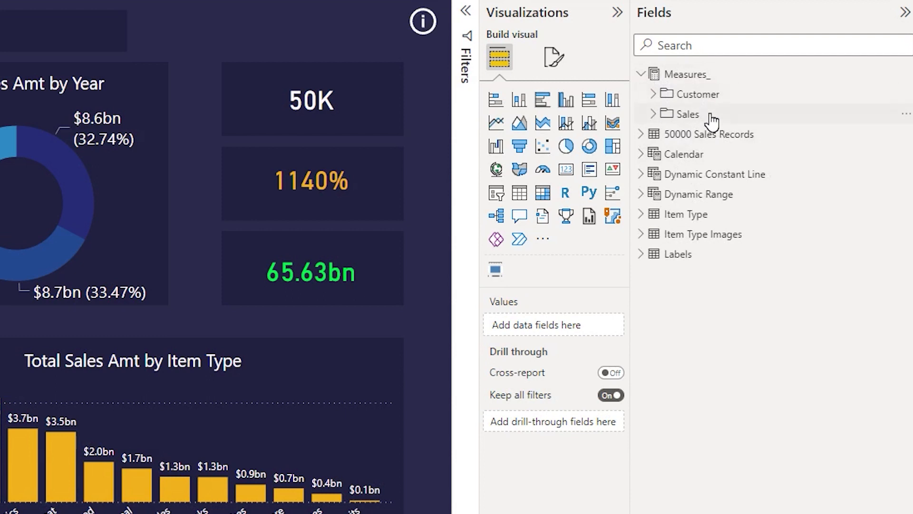
{"action": "left_click", "coordinate": [655, 115]}
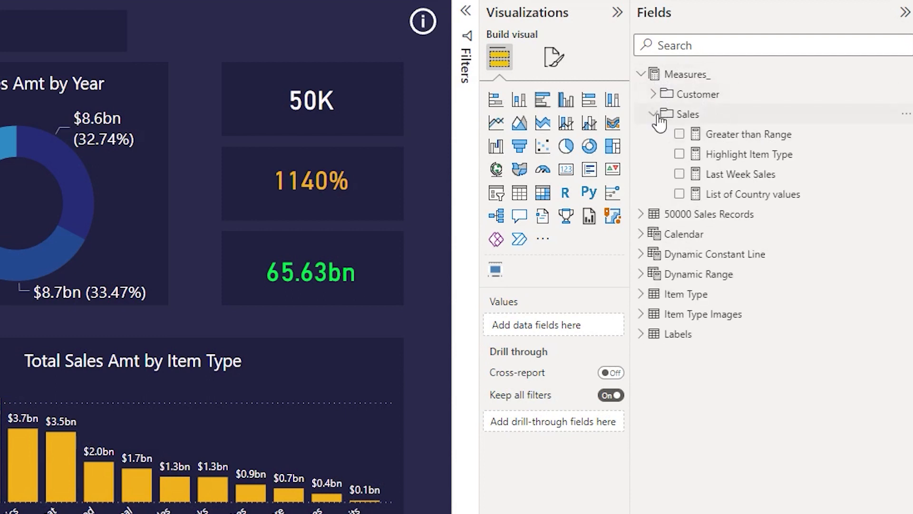
{"action": "left_click", "coordinate": [654, 95]}
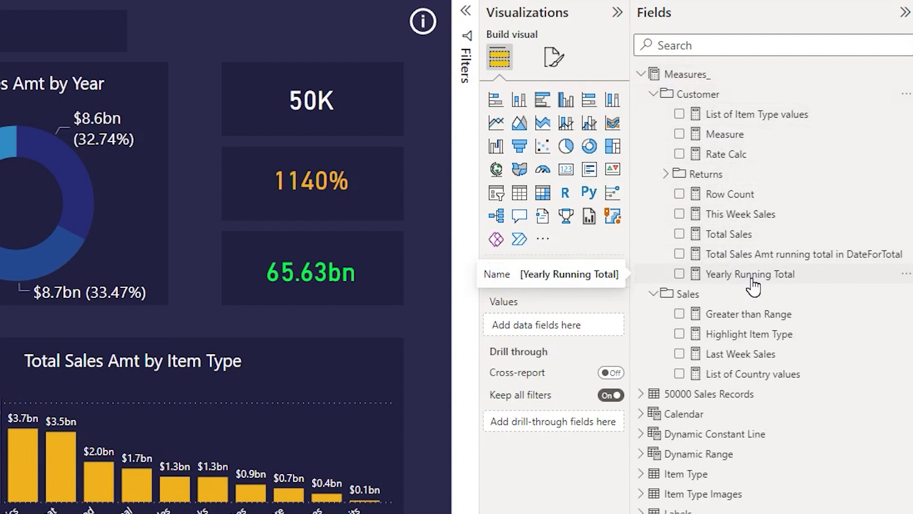
{"action": "left_click", "coordinate": [641, 394]}
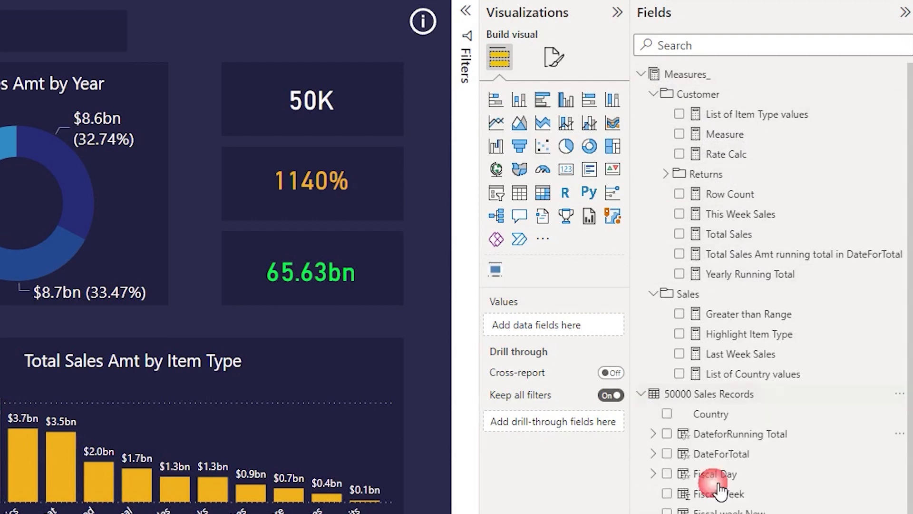
{"action": "scroll", "coordinate": [742, 490], "scroll_direction": "down", "scroll_amount": 5}
{"action": "scroll", "coordinate": [776, 494], "scroll_direction": "down", "scroll_amount": 1}
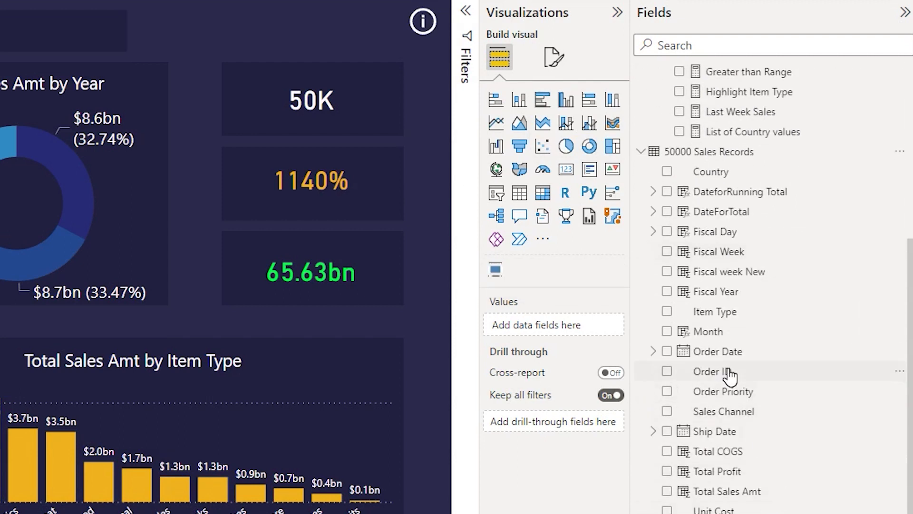